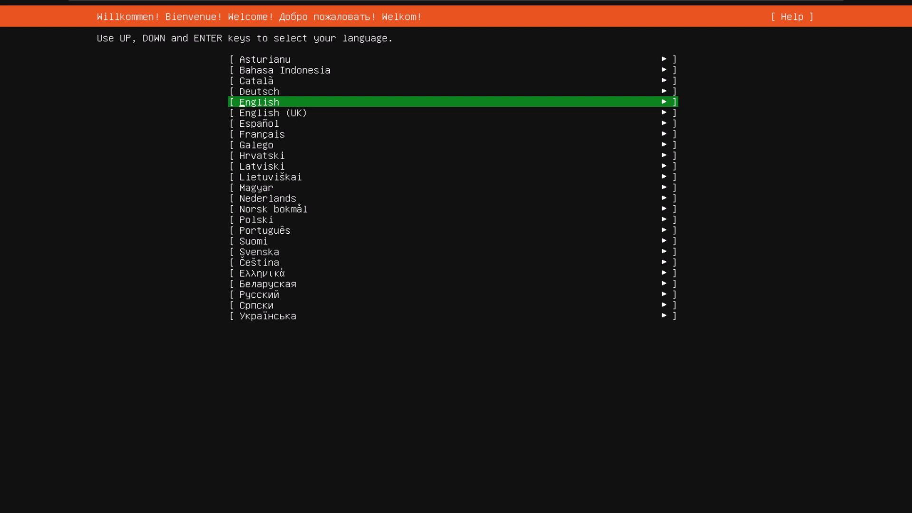
- Choose English as the installation language and update to the new installer version
{"action": "key", "text": "Return"}
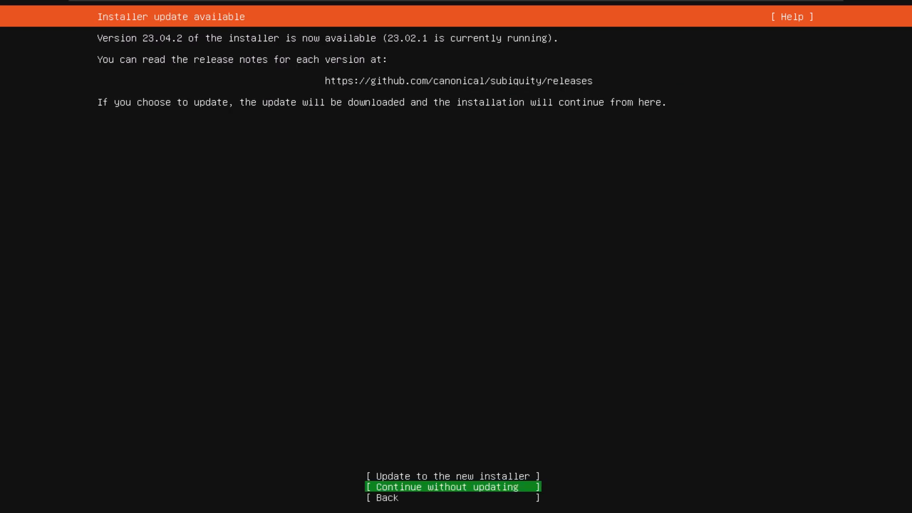
{"action": "key", "text": "Up"}
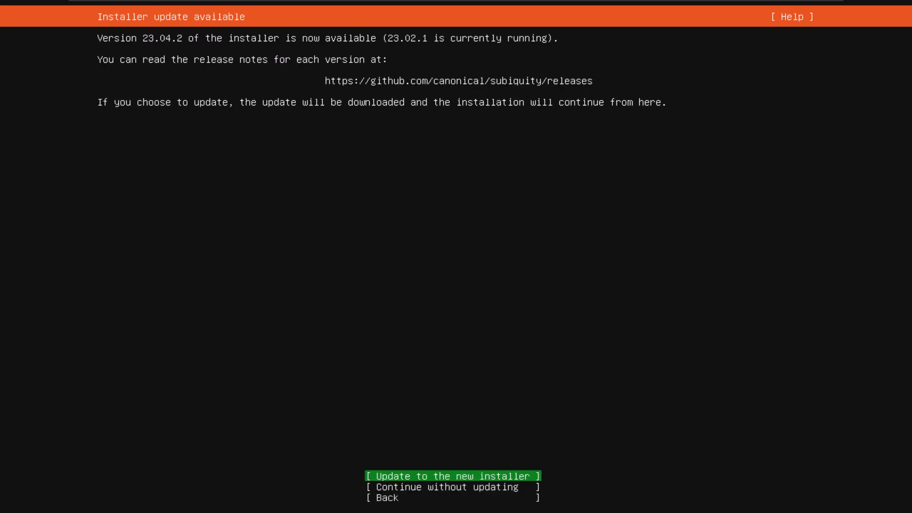
{"action": "key", "text": "Return"}
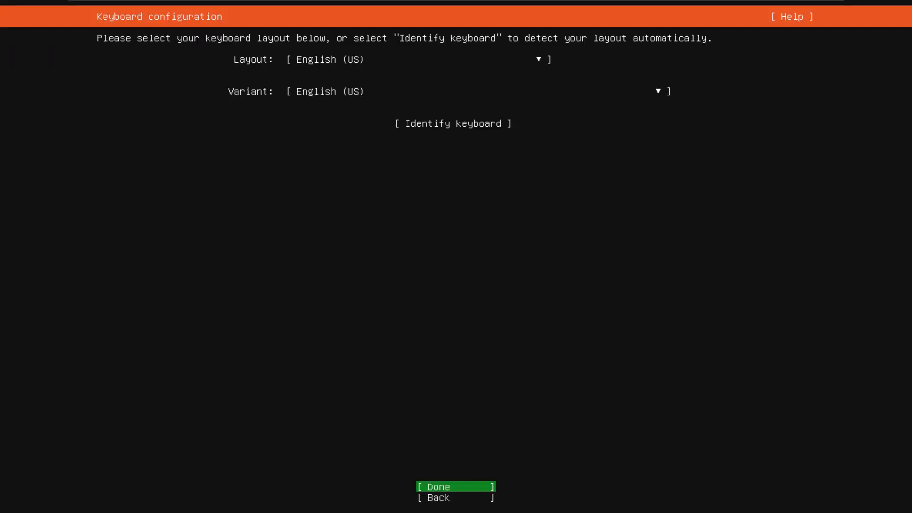
- Accept the English (US) keyboard layout and choose the Ubuntu Server base with the search for third-party drivers enabled
{"action": "key", "text": "Return"}
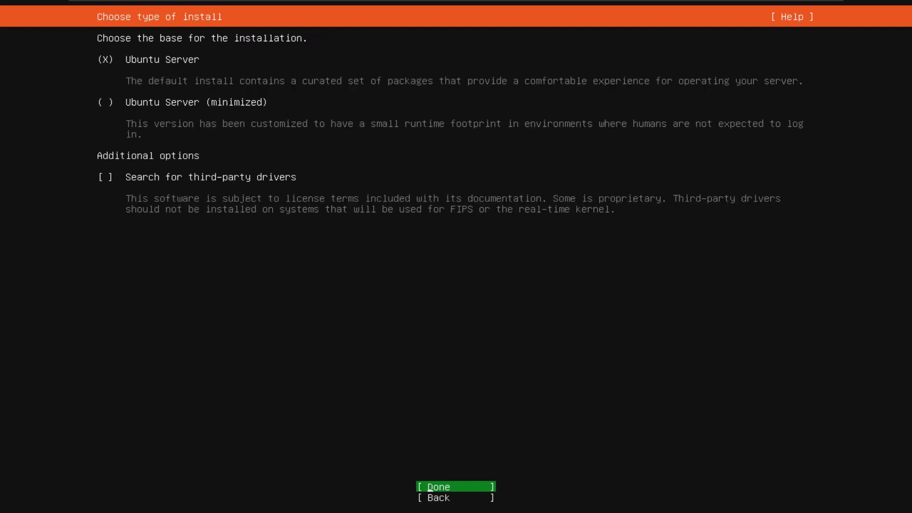
{"action": "key", "text": "Up"}
{"action": "key", "text": "space"}
{"action": "key", "text": "Down"}
{"action": "key", "text": "Return"}
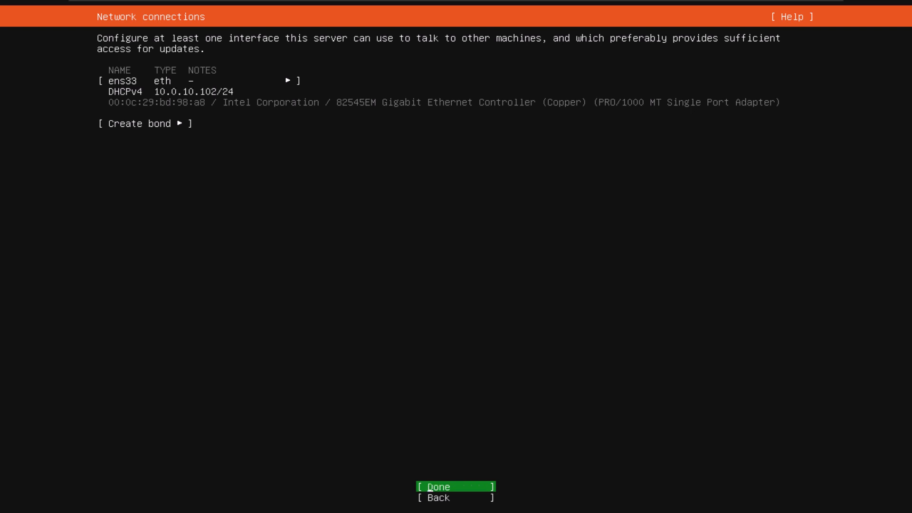
{"action": "key", "text": "Return"}
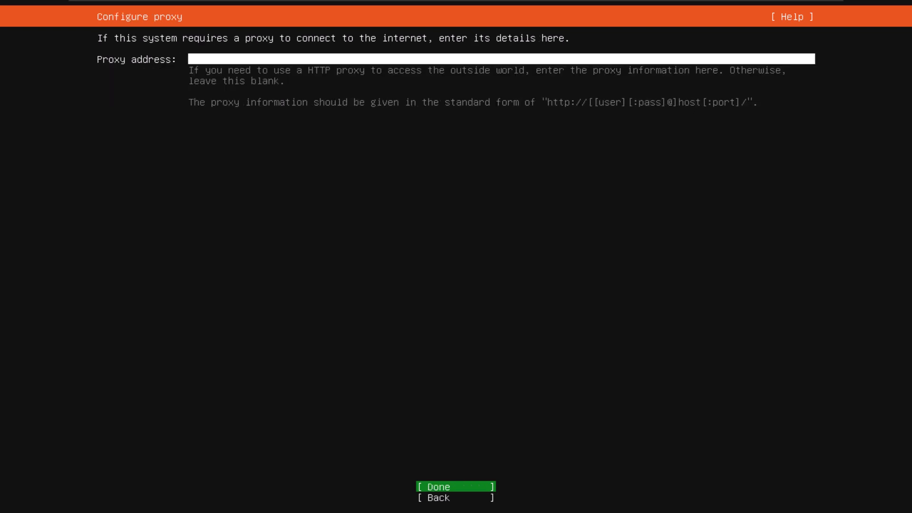
{"action": "key", "text": "Return"}
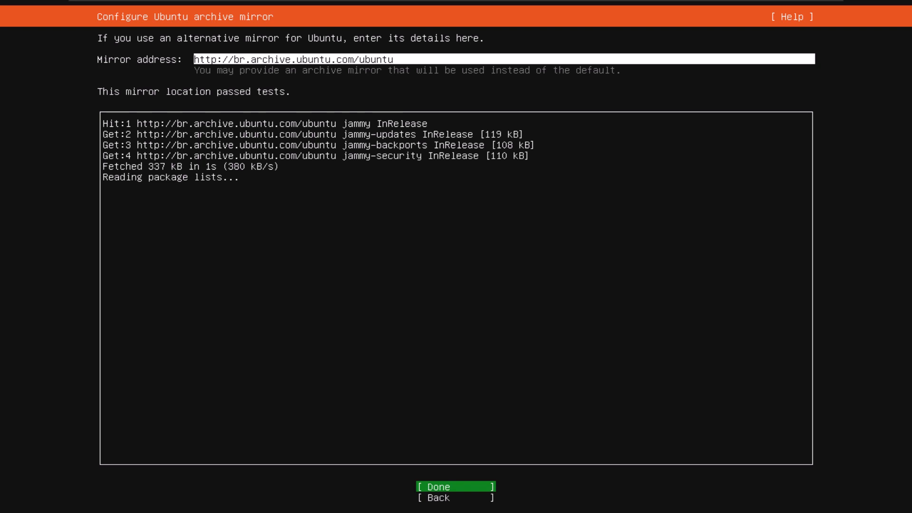
{"action": "key", "text": "Return"}
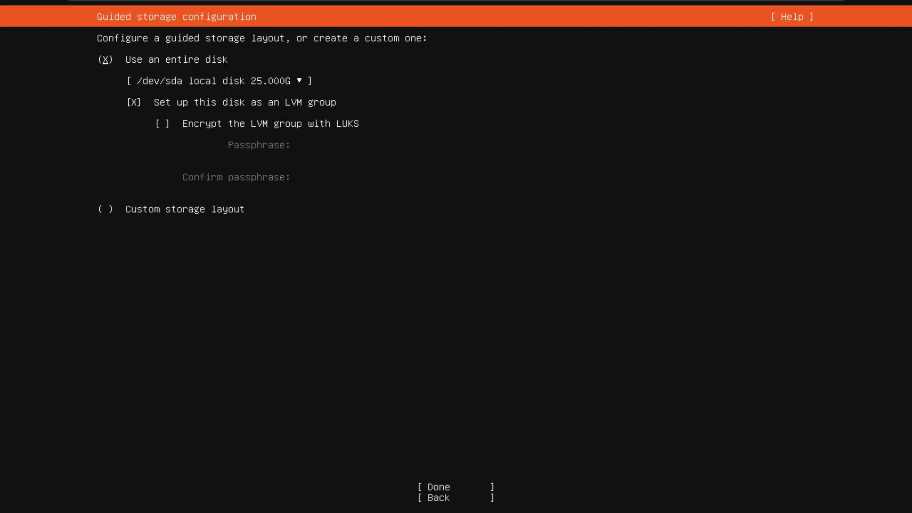
- Use the entire /dev/sda disk as an unencrypted LVM group and confirm the destructive storage changes
{"action": "key", "text": "Tab"}
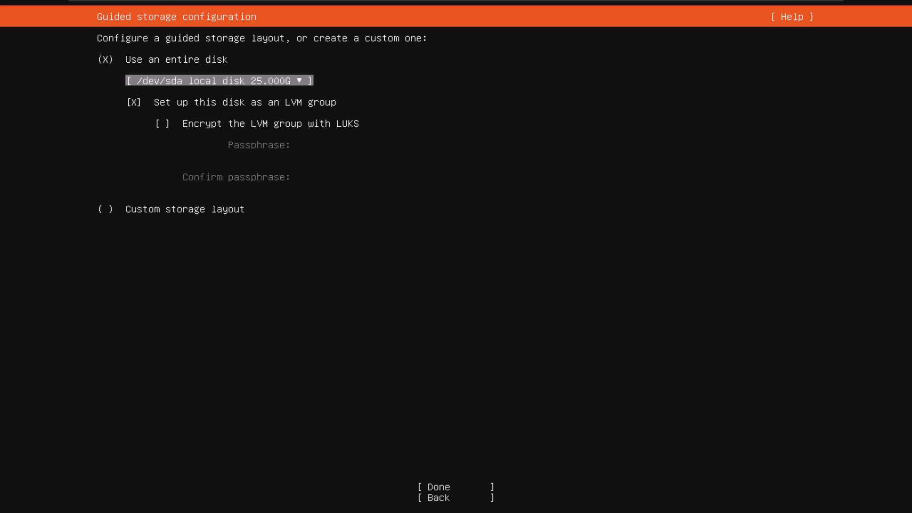
{"action": "key", "text": "Tab"}
{"action": "key", "text": "Tab"}
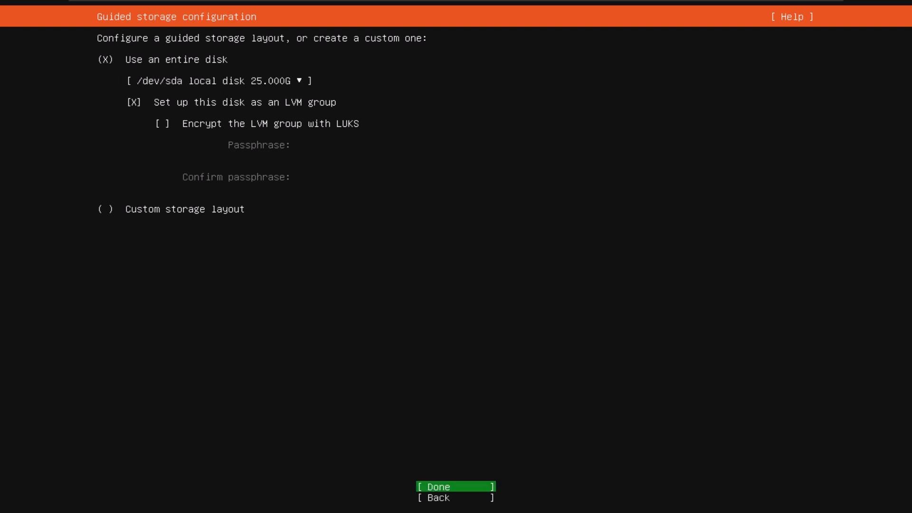
{"action": "key", "text": "Return"}
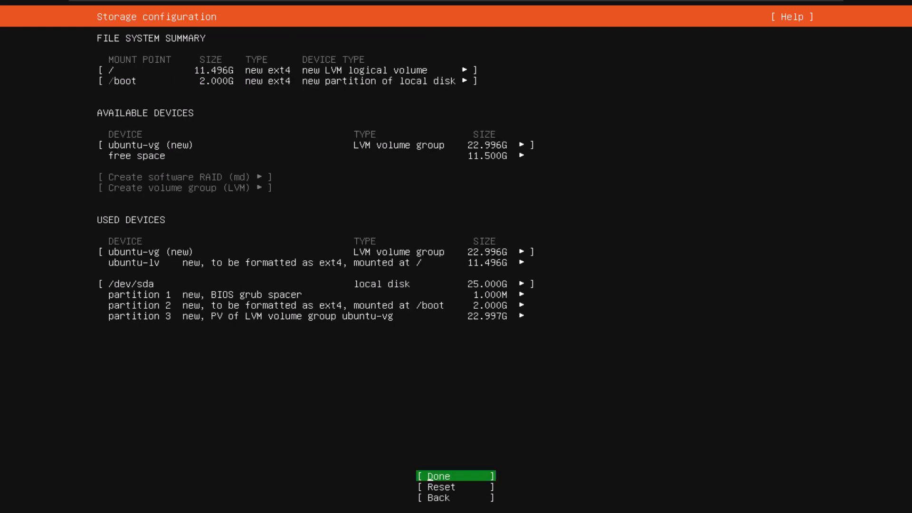
{"action": "key", "text": "Return"}
{"action": "key", "text": "Down"}
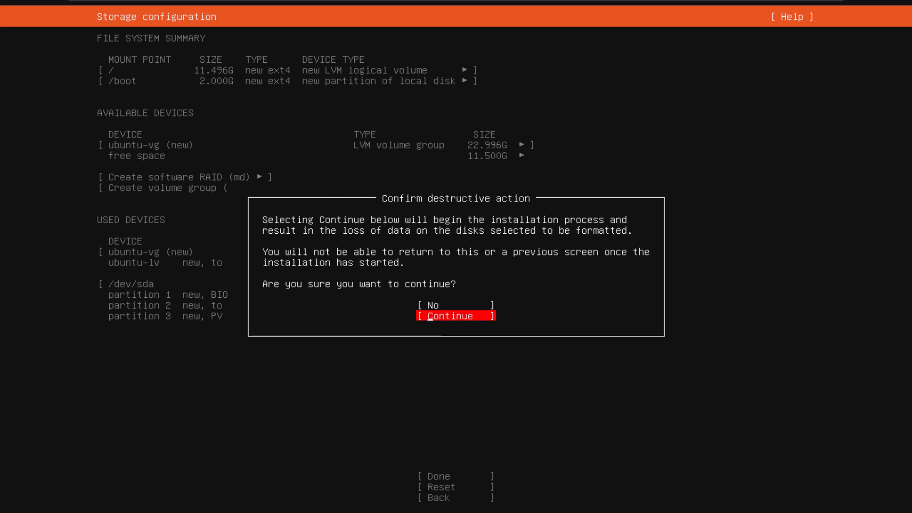
{"action": "key", "text": "Return"}
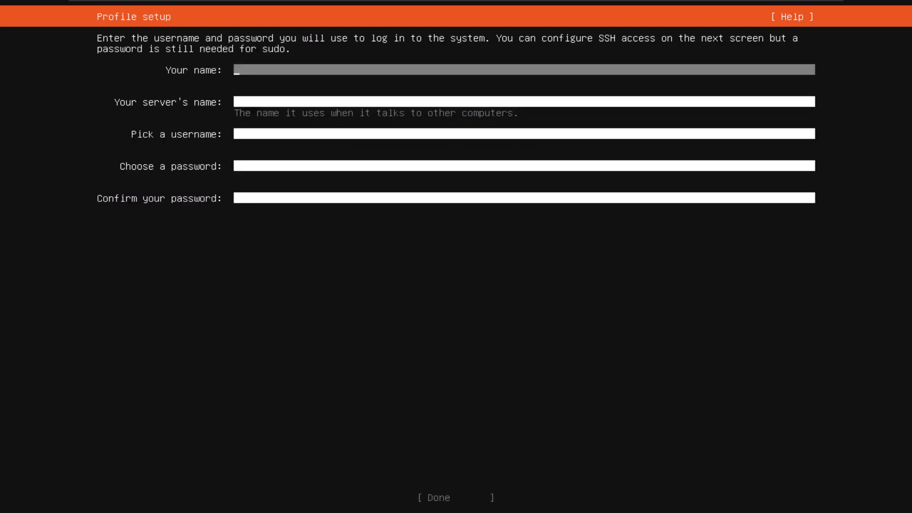
- Fill in the profile with InstallOS as the name and homelab as the server's name
{"action": "type", "text": "InstallOS"}
{"action": "key", "text": "Tab"}
{"action": "type", "text": "homelab"}
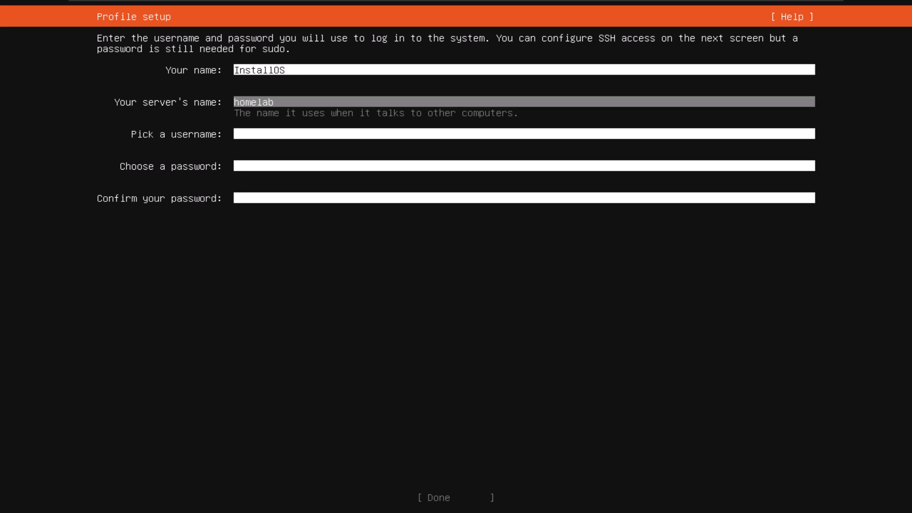
{"action": "key", "text": "Tab"}
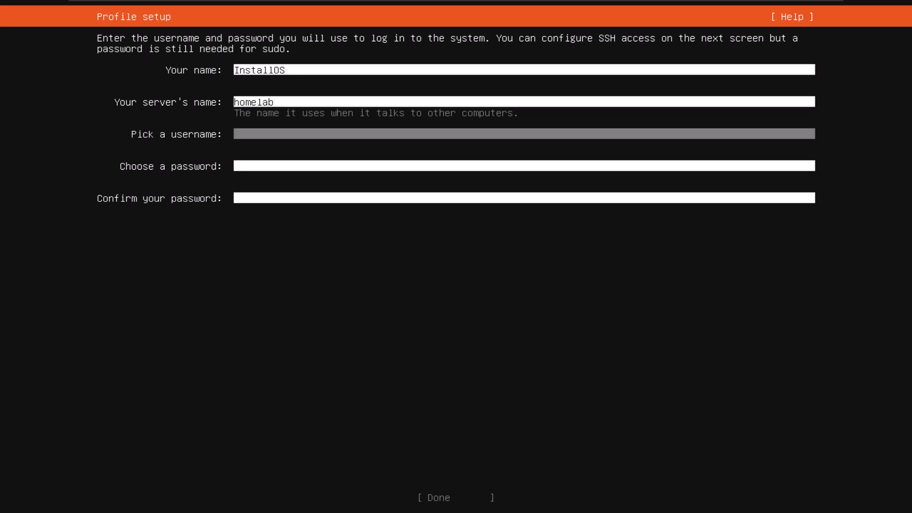
- Set the profile's username to installos
{"action": "type", "text": "0"}
{"action": "key", "text": "Tab"}
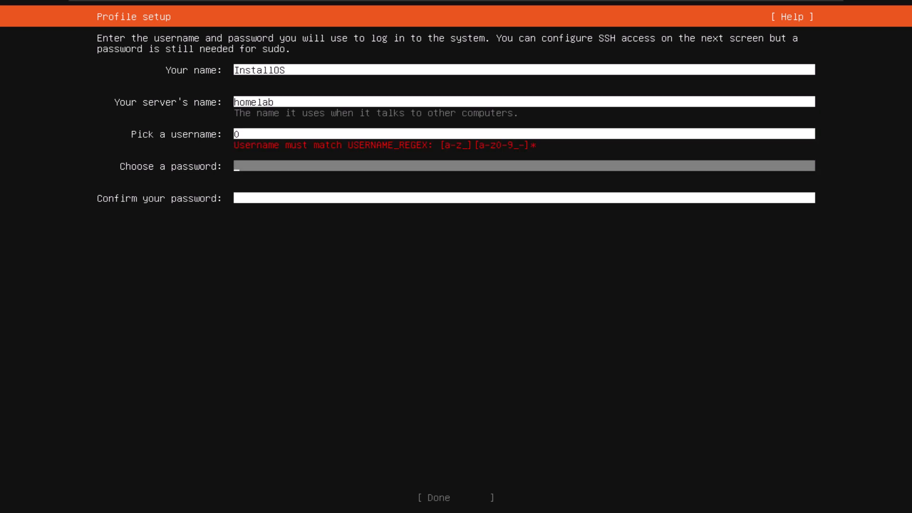
{"action": "key", "text": "shift+Tab"}
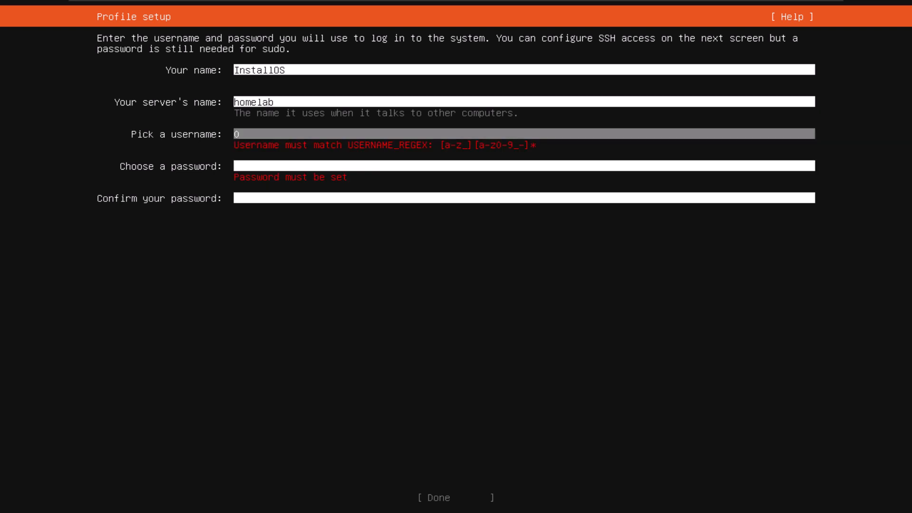
{"action": "key", "text": "BackSpace"}
{"action": "type", "text": "install"}
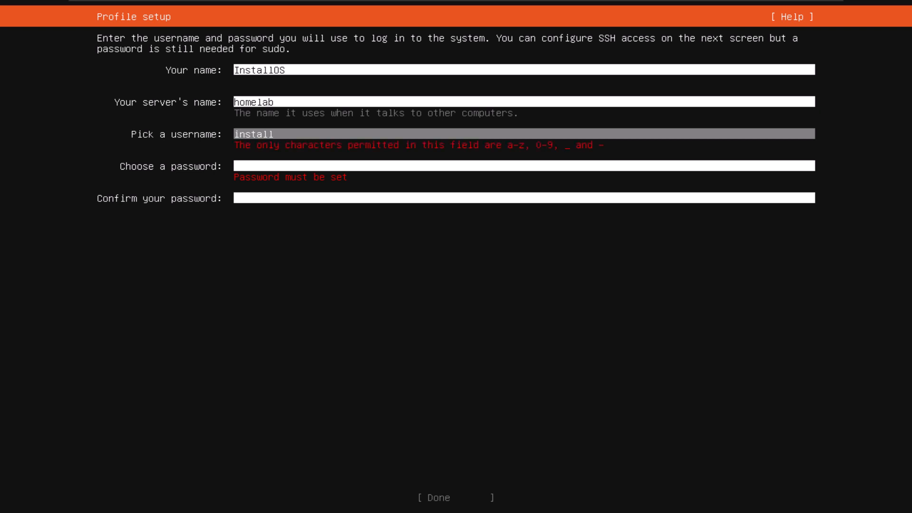
{"action": "type", "text": "os"}
{"action": "key", "text": "Tab"}
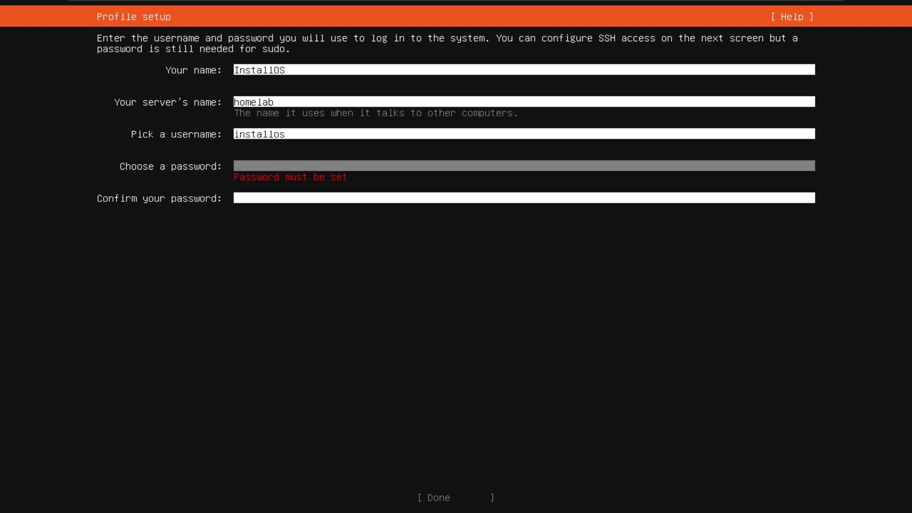
- Enter and confirm the account password, and submit the profile setup
{"action": "type", "text": "a"}
{"action": "key", "text": "Tab"}
{"action": "type", "text": "a"}
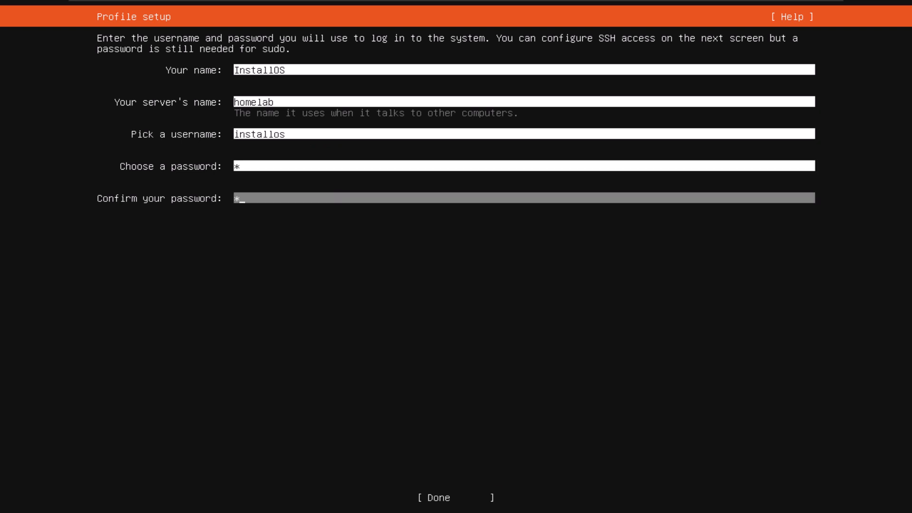
{"action": "key", "text": "Tab"}
{"action": "key", "text": "Return"}
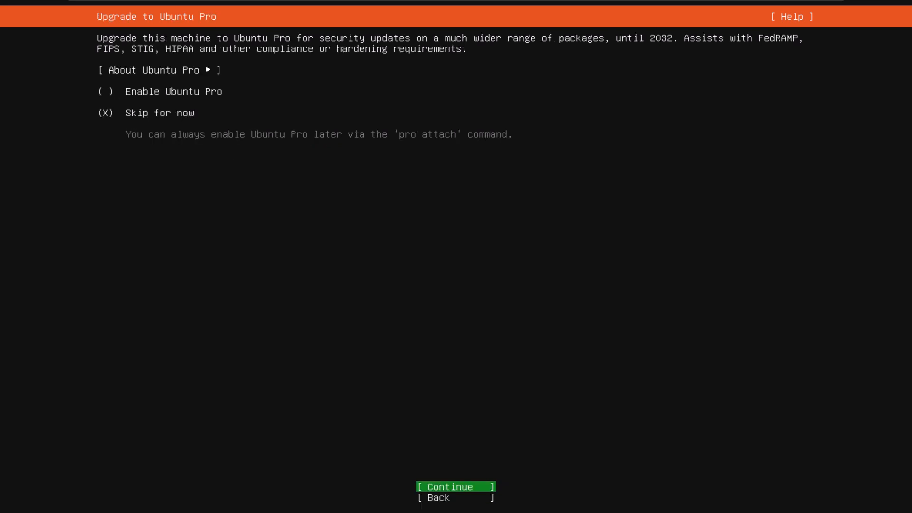
- Skip Ubuntu Pro for now and enable the OpenSSH server installation without importing an SSH identity
{"action": "key", "text": "Return"}
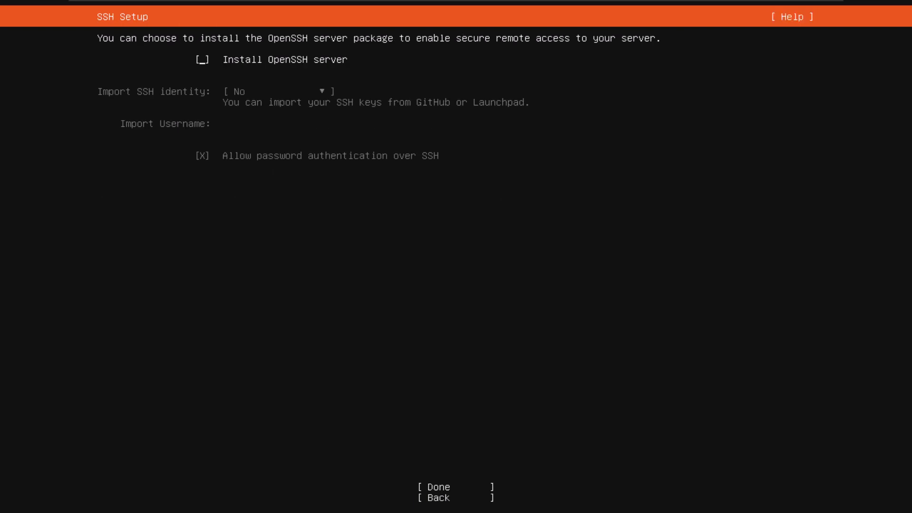
{"action": "key", "text": "space"}
{"action": "key", "text": "Tab"}
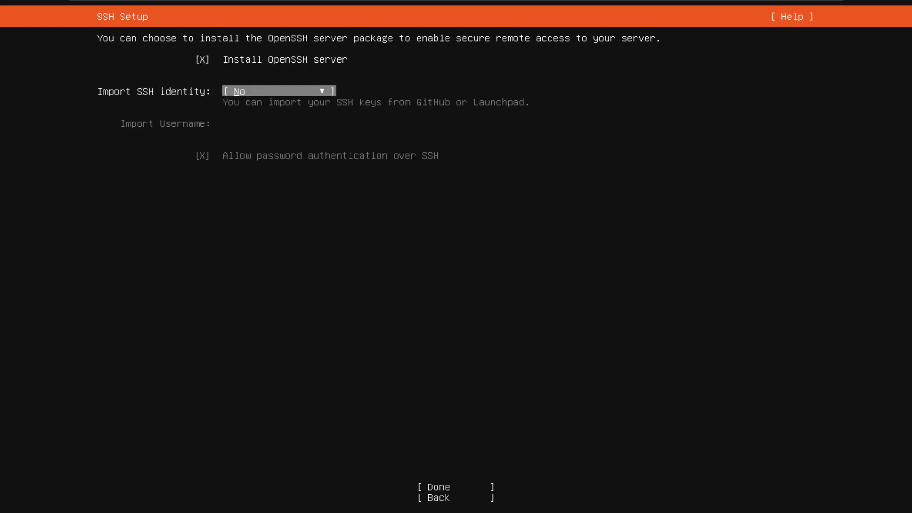
{"action": "key", "text": "Tab"}
{"action": "key", "text": "Return"}
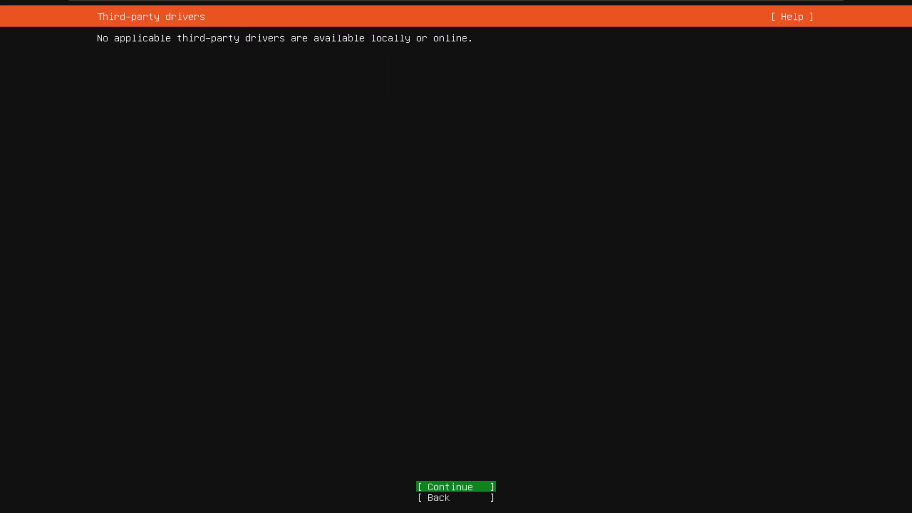
- Continue past the third-party drivers and proceed with the installation without selecting any featured server snaps
{"action": "key", "text": "Return"}
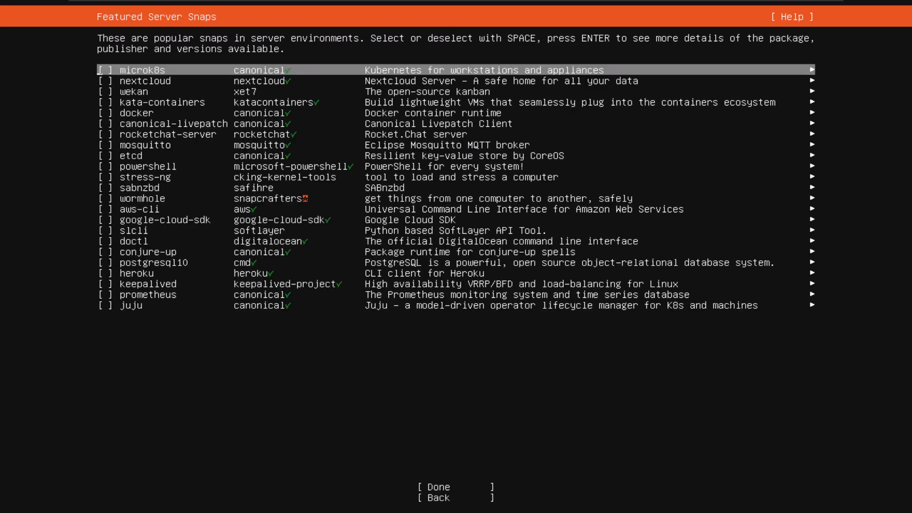
{"action": "key", "text": "Tab"}
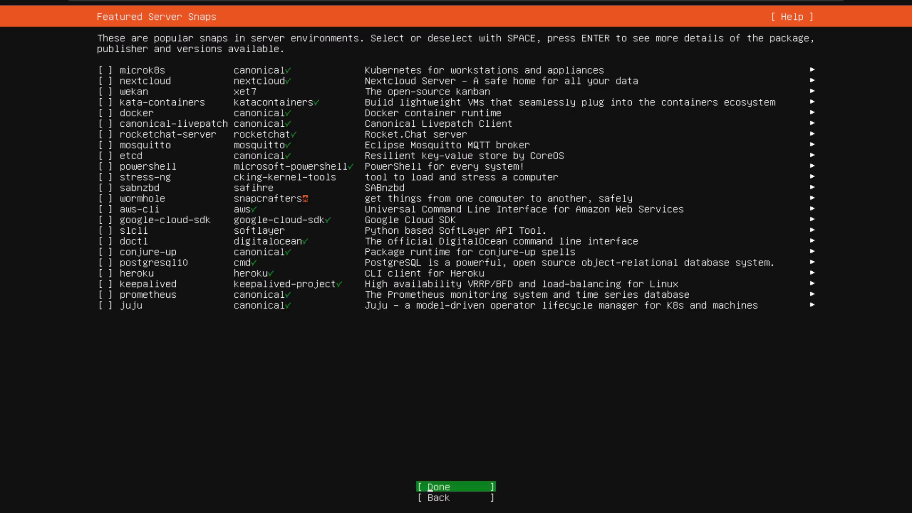
{"action": "key", "text": "Return"}
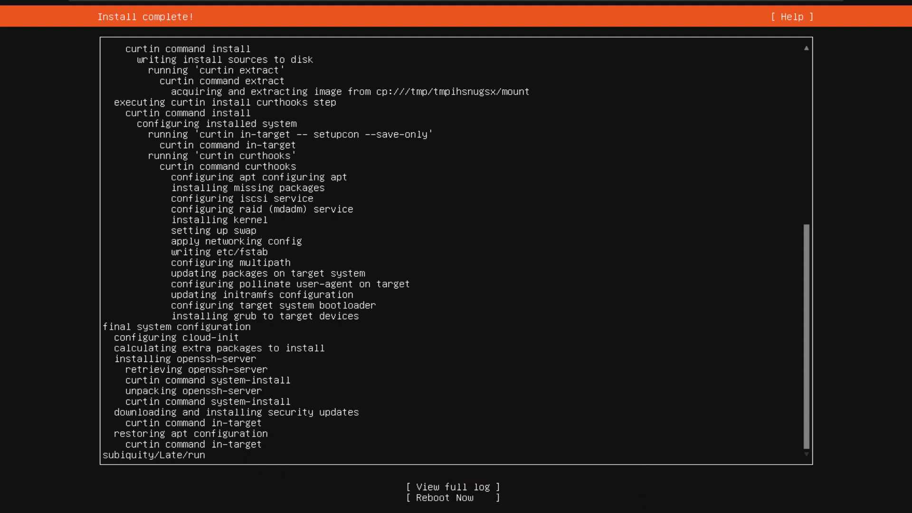
- Reboot the machine into the newly installed system, continuing past the installation medium prompt
{"action": "key", "text": "Tab"}
{"action": "key", "text": "Tab"}
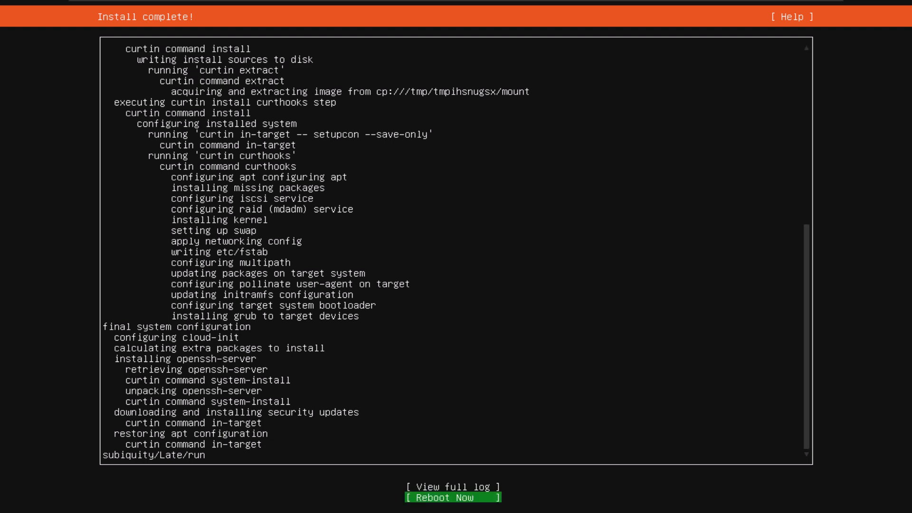
{"action": "key", "text": "Return"}
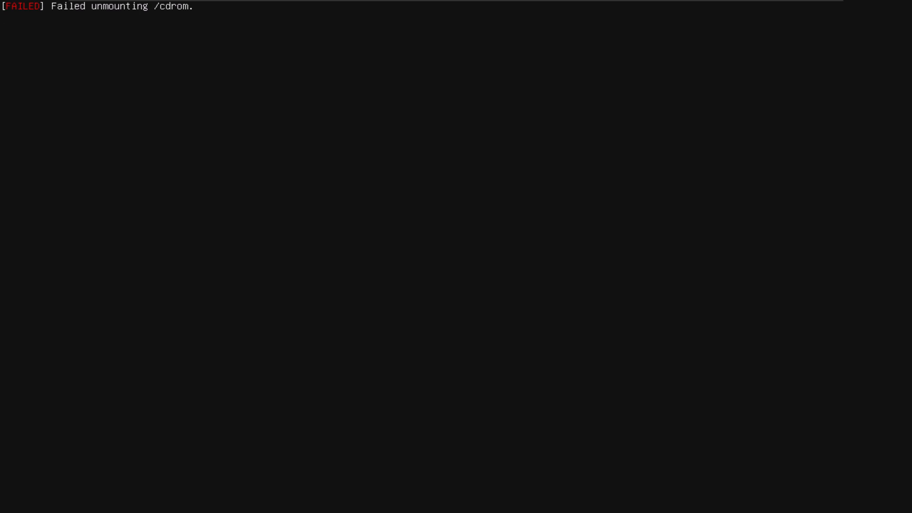
{"action": "key", "text": "Return"}
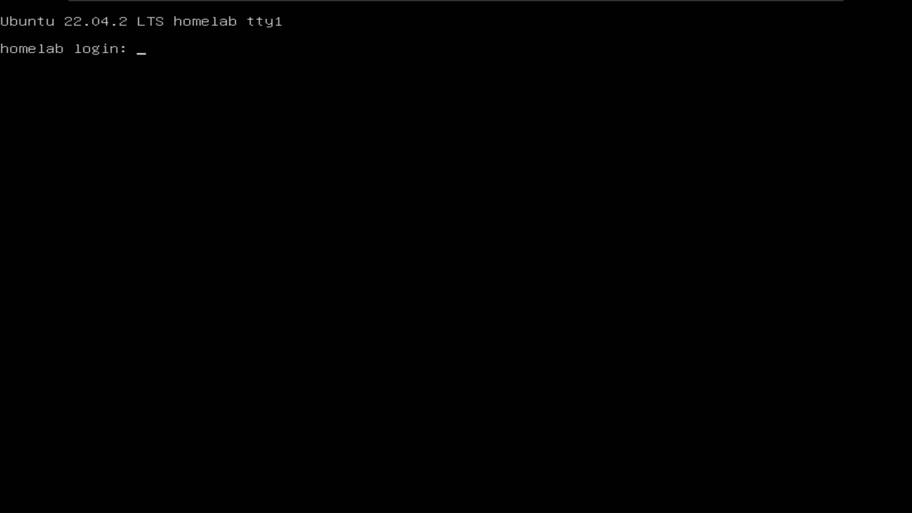
- Log in to the homelab console as installos with the account password
{"action": "type", "text": "installos"}
{"action": "key", "text": "Return"}
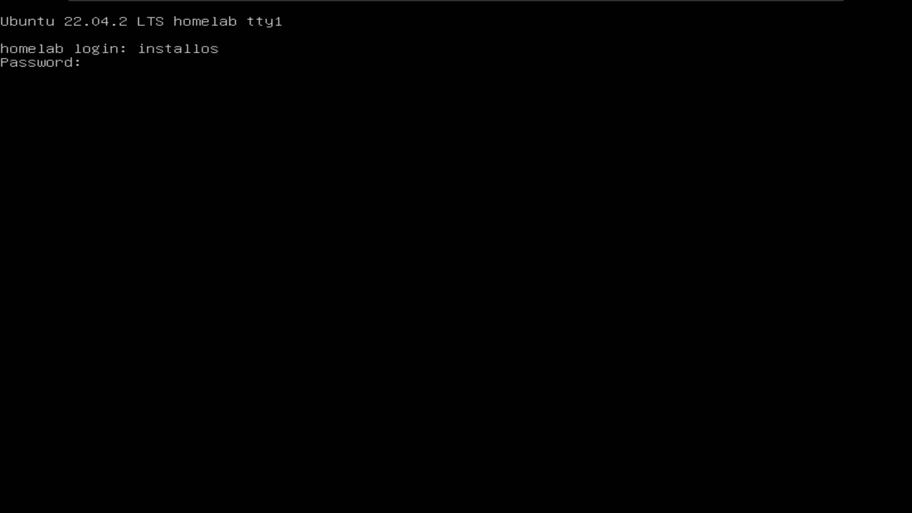
{"action": "key", "text": "Return"}
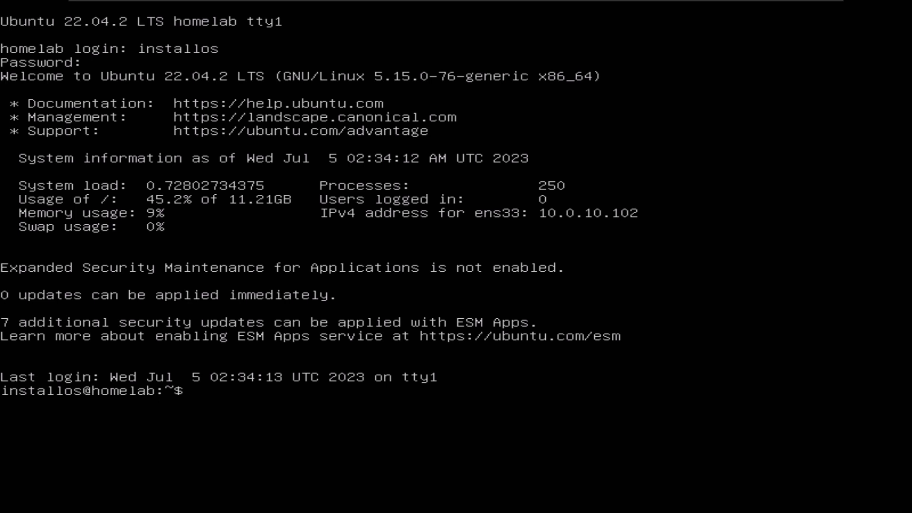
- Clear the terminal and check disk usage with df -h and memory usage with free -h
{"action": "type", "text": "clear"}
{"action": "key", "text": "Return"}
{"action": "type", "text": "df -h"}
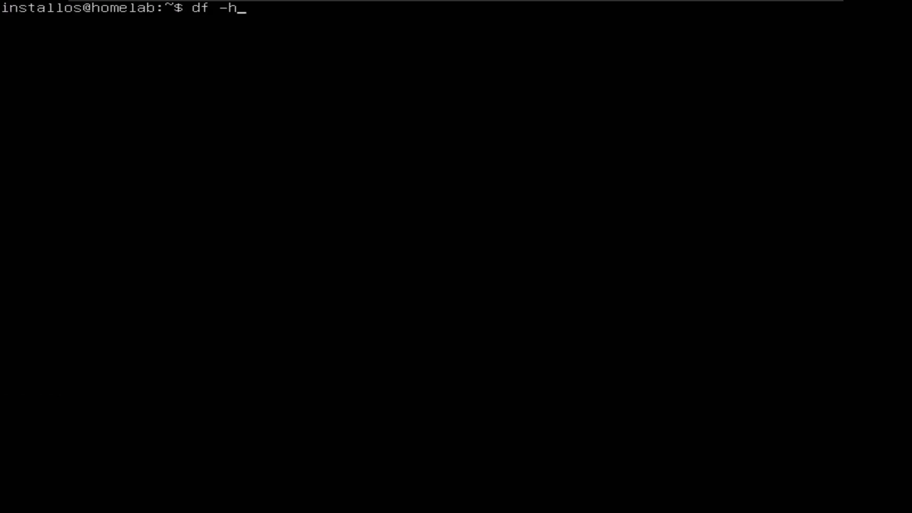
{"action": "key", "text": "Return"}
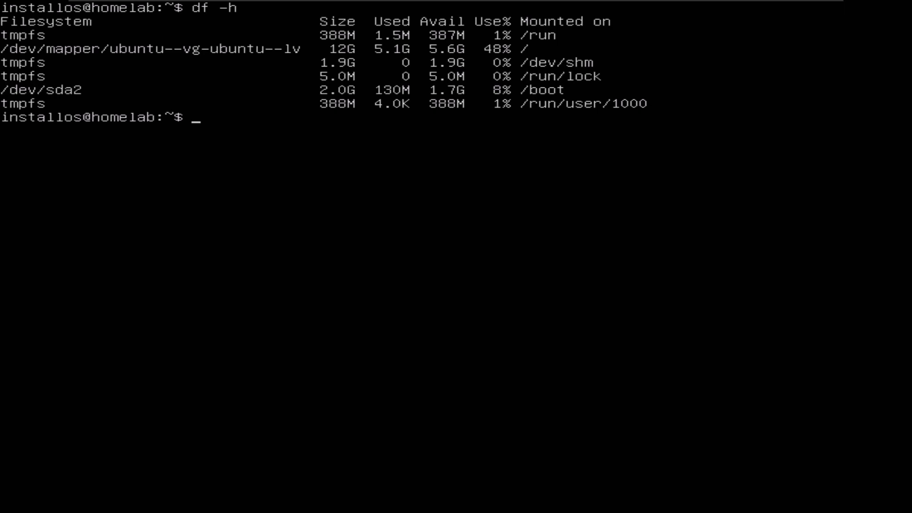
{"action": "type", "text": "free -h"}
{"action": "key", "text": "Return"}
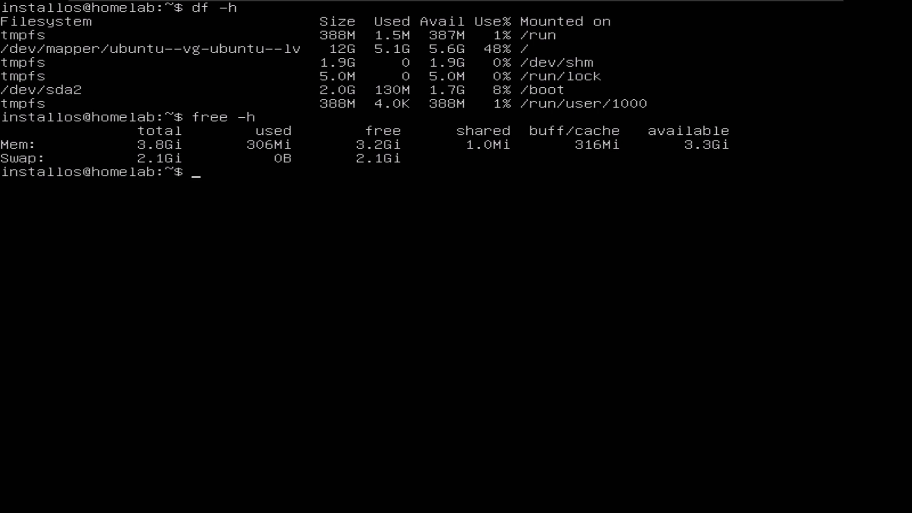
- Clear the terminal, view the running processes and resource load with htop, and quit it
{"action": "type", "text": "clear"}
{"action": "key", "text": "Return"}
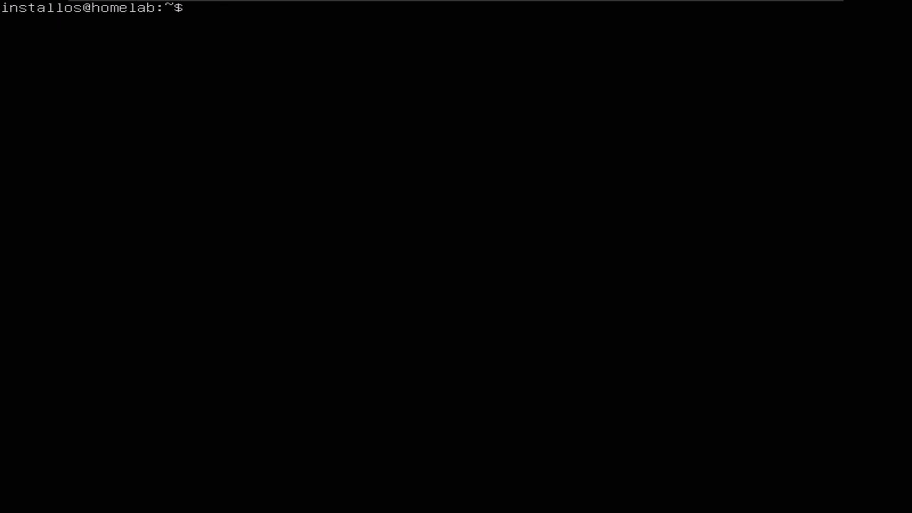
{"action": "type", "text": "htop"}
{"action": "key", "text": "Return"}
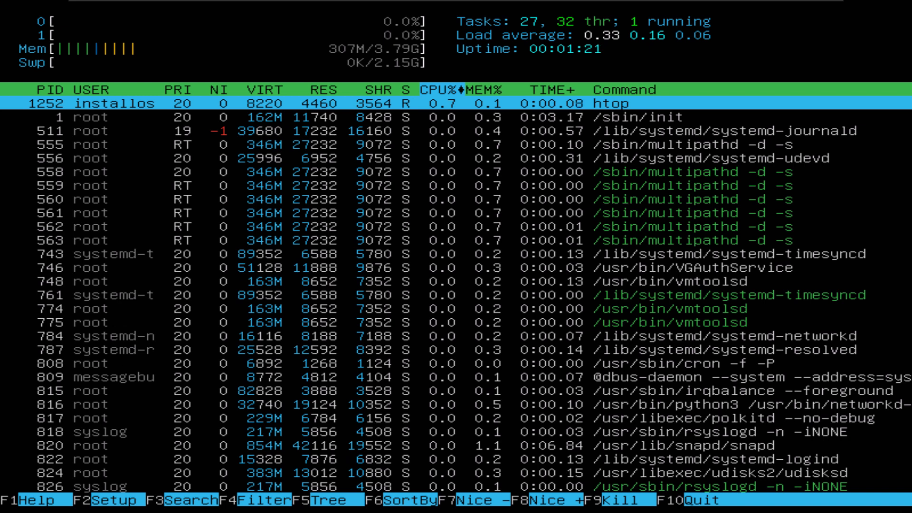
{"action": "type", "text": "q"}
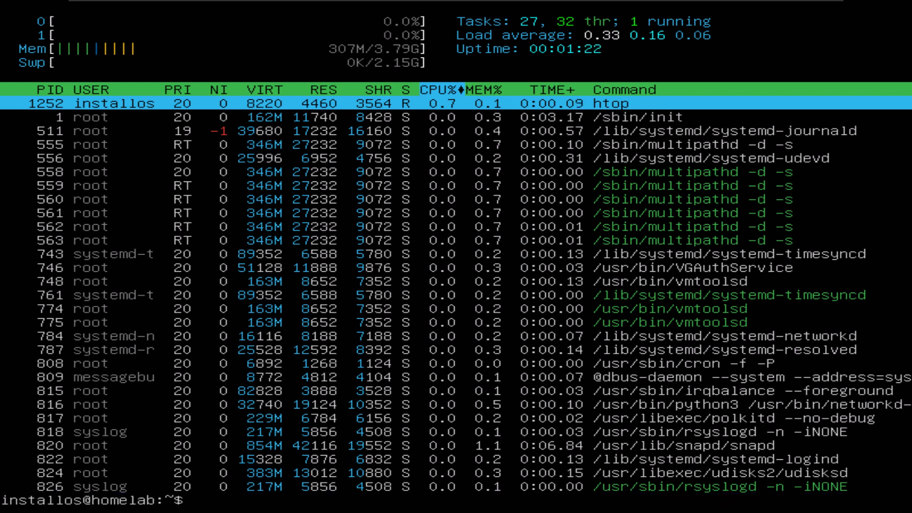
- Clear the terminal and list the home directory's contents with ls -la and with plain ls
{"action": "type", "text": "clear"}
{"action": "key", "text": "Return"}
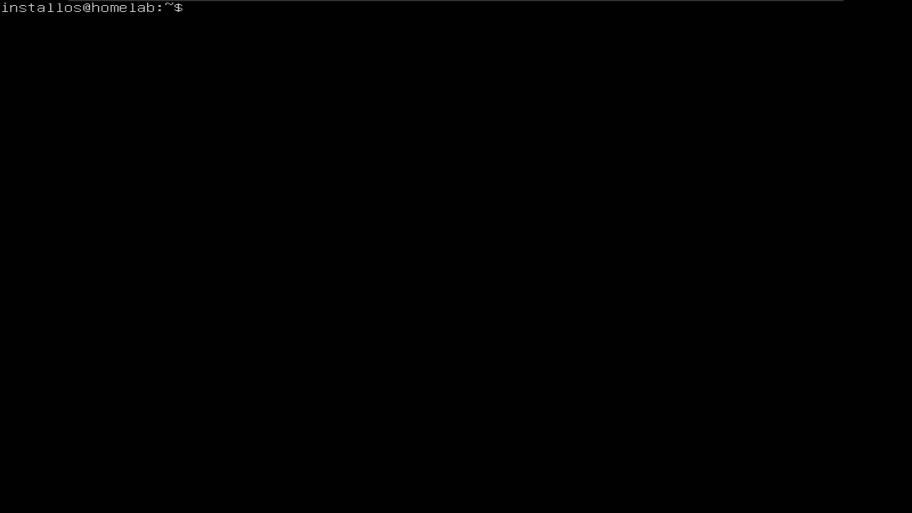
{"action": "type", "text": "ls -la"}
{"action": "key", "text": "Return"}
{"action": "type", "text": "ls"}
{"action": "key", "text": "Return"}
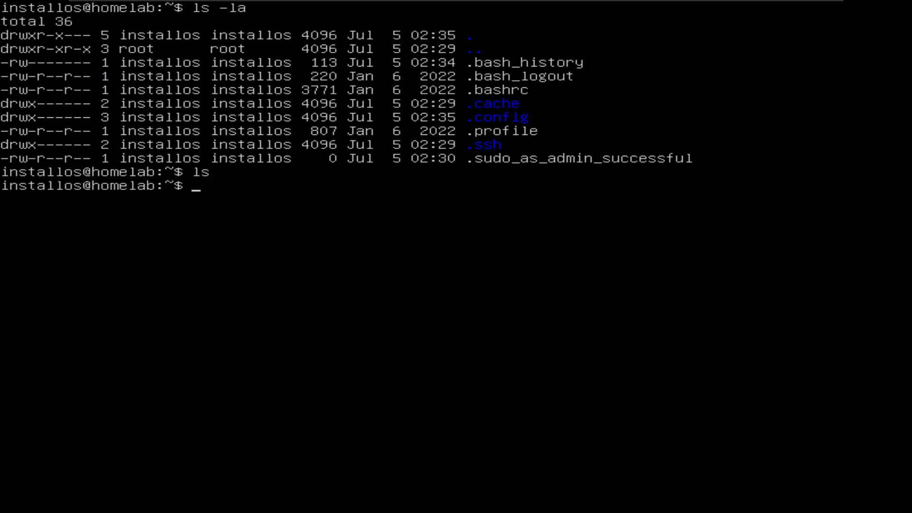
- Clear the terminal and display the system information summary with neofetch
{"action": "type", "text": "clear"}
{"action": "key", "text": "Return"}
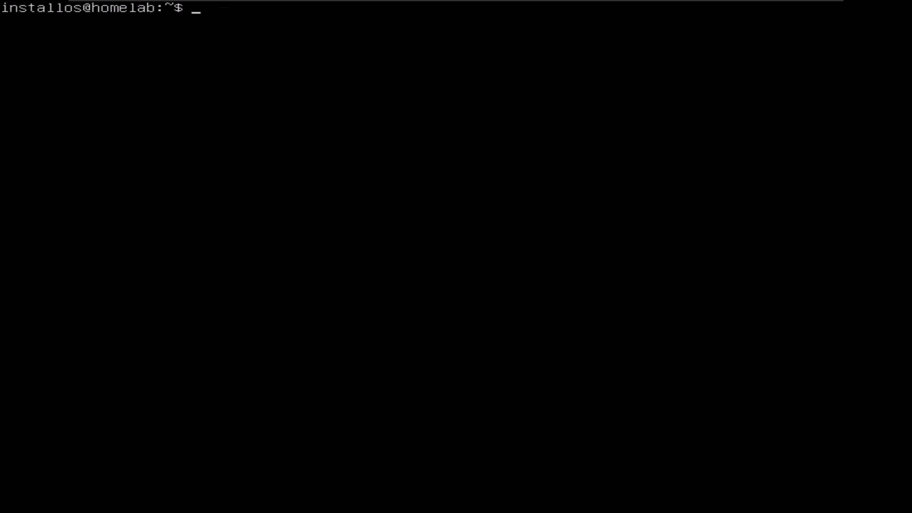
{"action": "type", "text": "neofetch"}
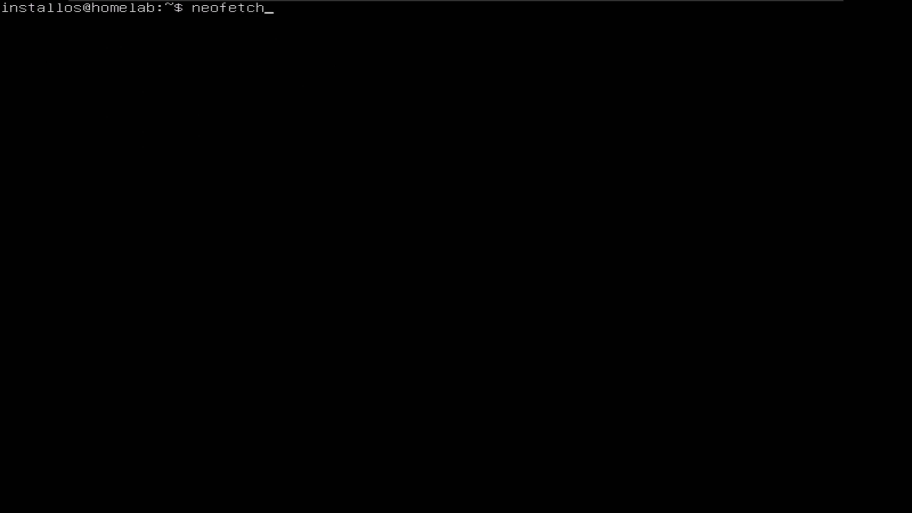
{"action": "key", "text": "Return"}
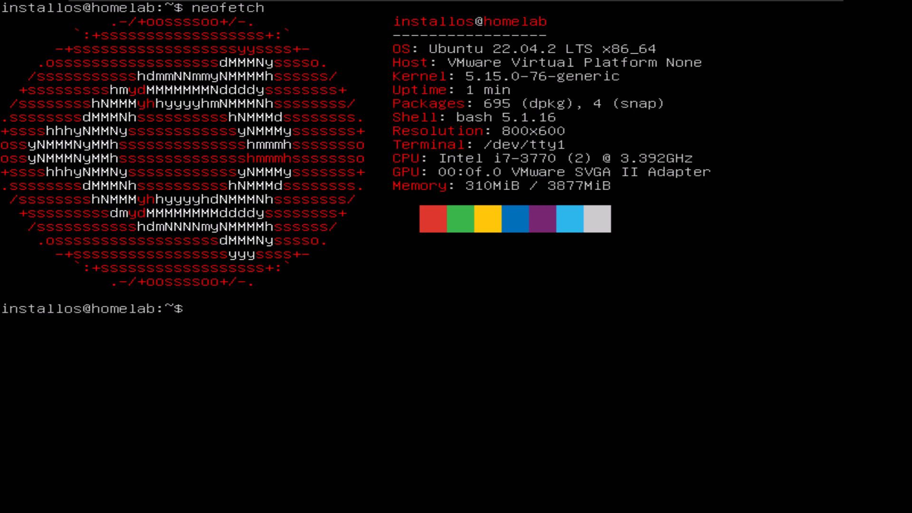
- Power off the homelab server immediately with shutdown now
{"action": "type", "text": "shutdown now"}
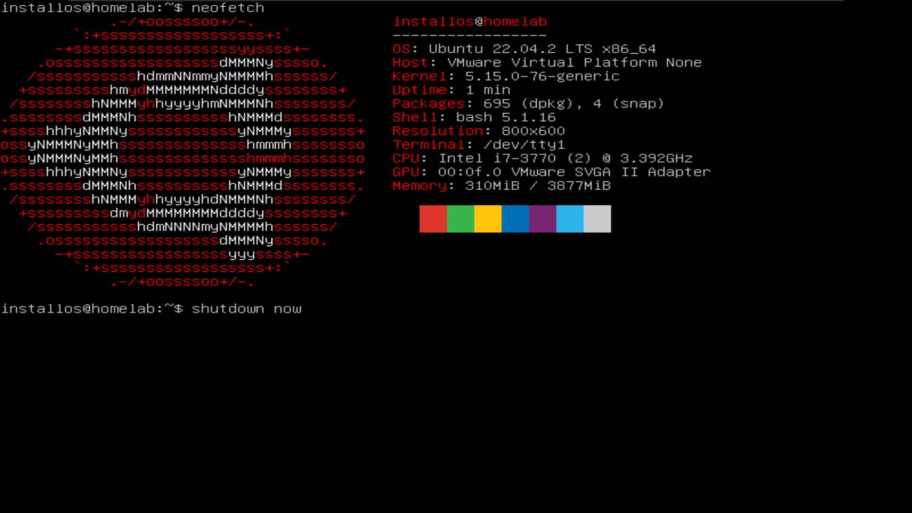
{"action": "key", "text": "Return"}
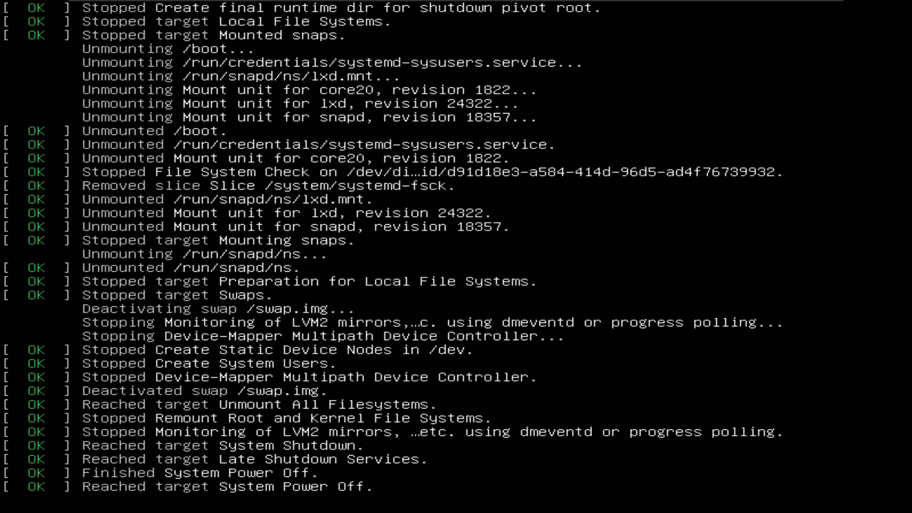